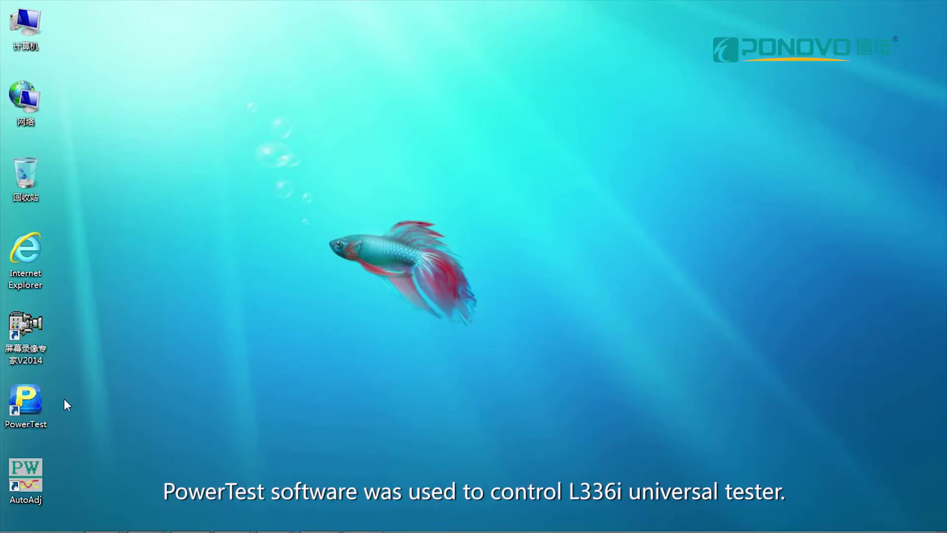
- Launch PowerTest and save the State Sequence parameters as template OverCurrent.tpl
{"action": "double_click", "coordinate": [25, 399]}
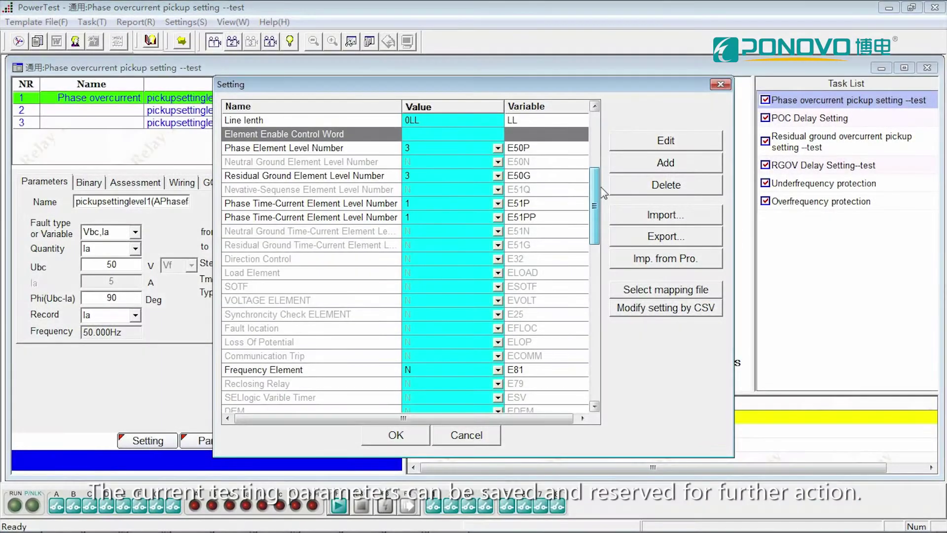
{"action": "left_click_drag", "start_coordinate": [596, 185], "coordinate": [596, 237]}
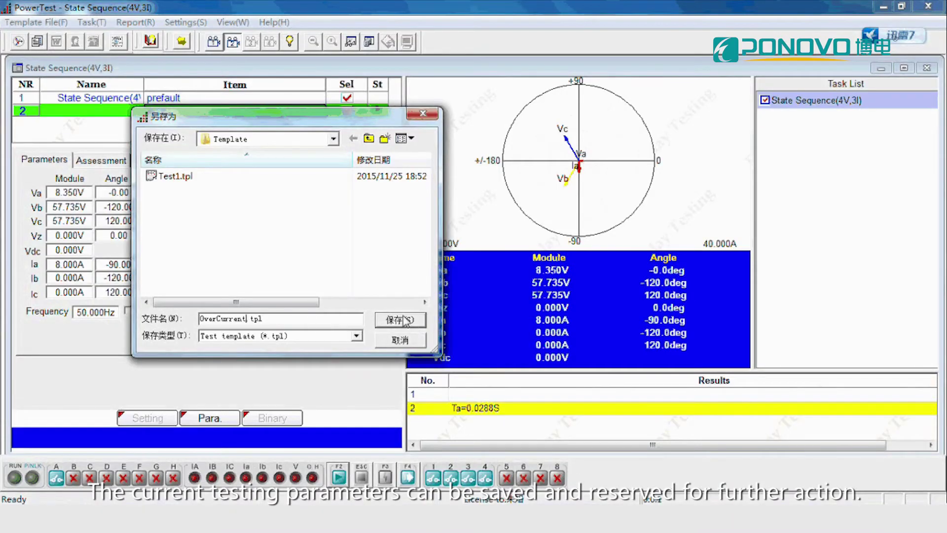
{"action": "left_click", "coordinate": [400, 321]}
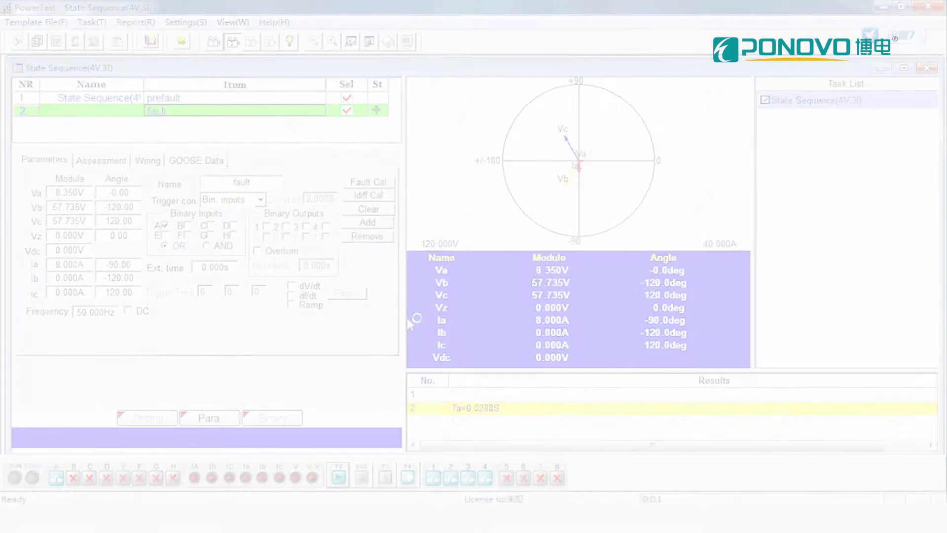